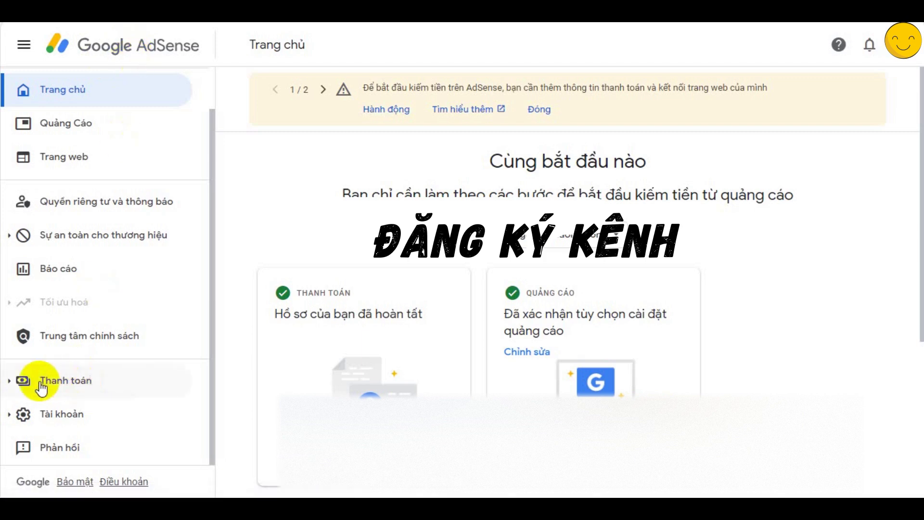
# Open the payment information page and go to the tax information section through the Singapore tax alert.
pyautogui.click(84, 387)
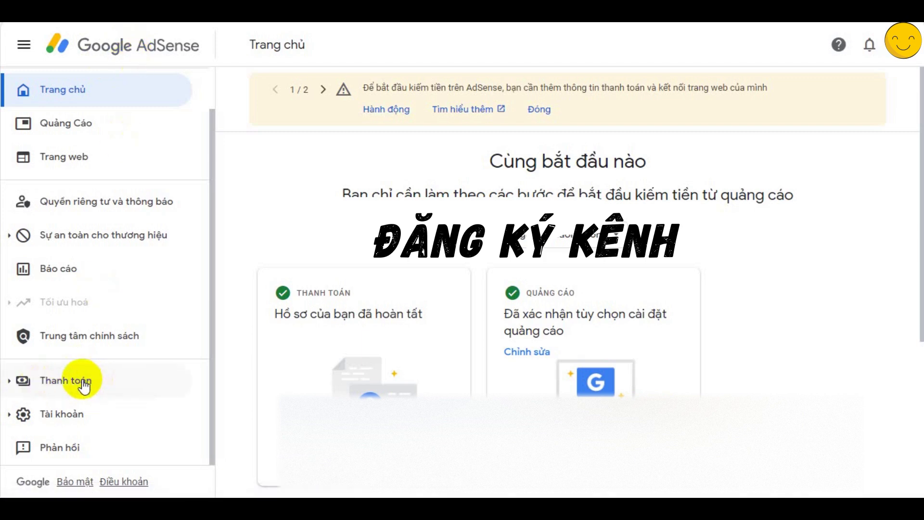
pyautogui.click(78, 385)
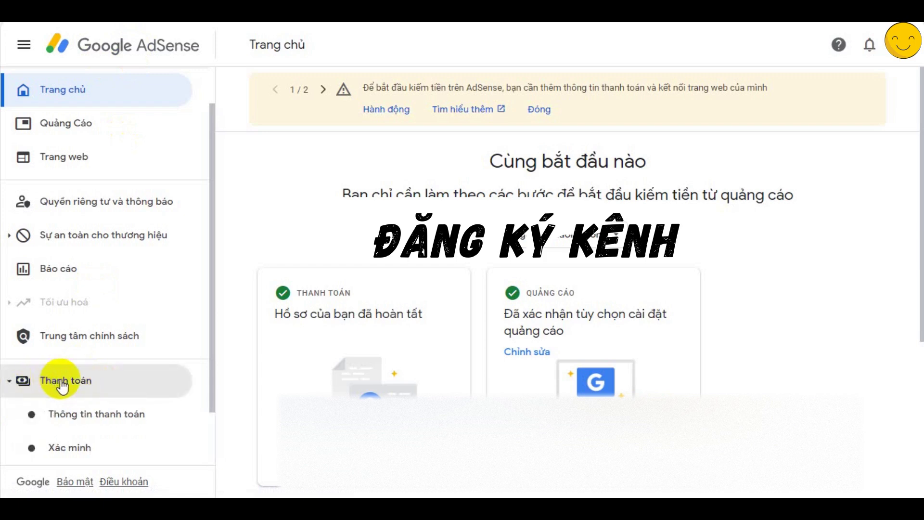
pyautogui.click(103, 423)
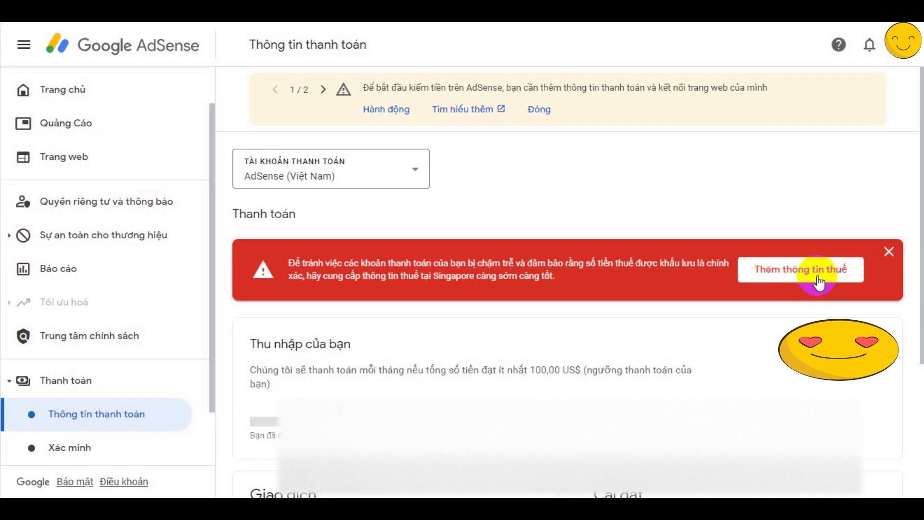
pyautogui.click(782, 282)
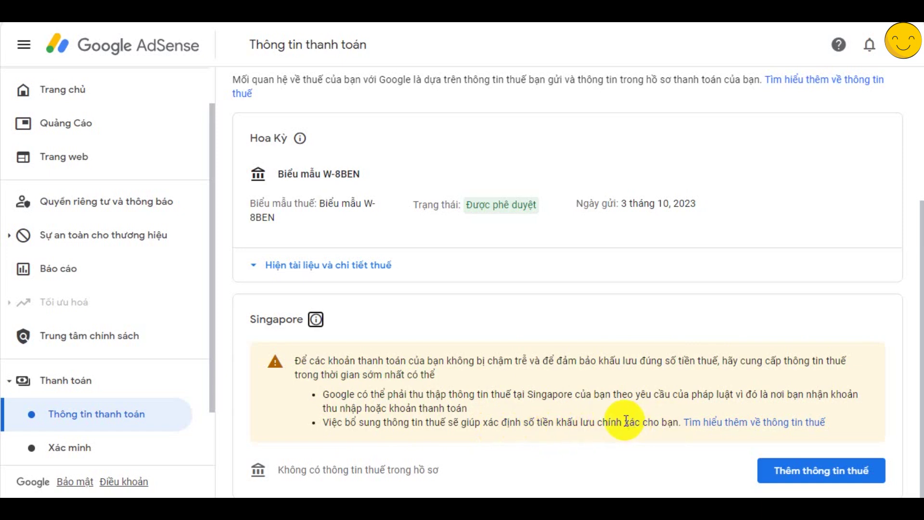
# Start a new tax information form for Singapore.
pyautogui.click(825, 473)
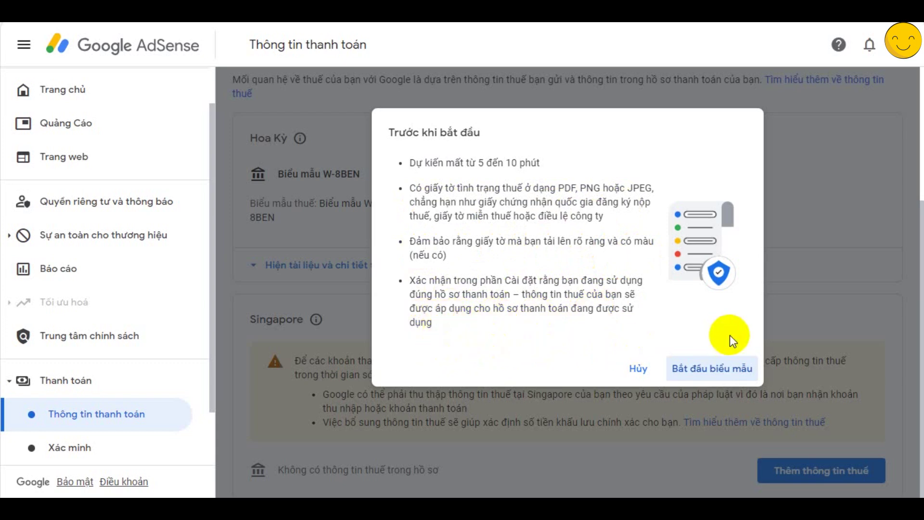
pyautogui.click(704, 379)
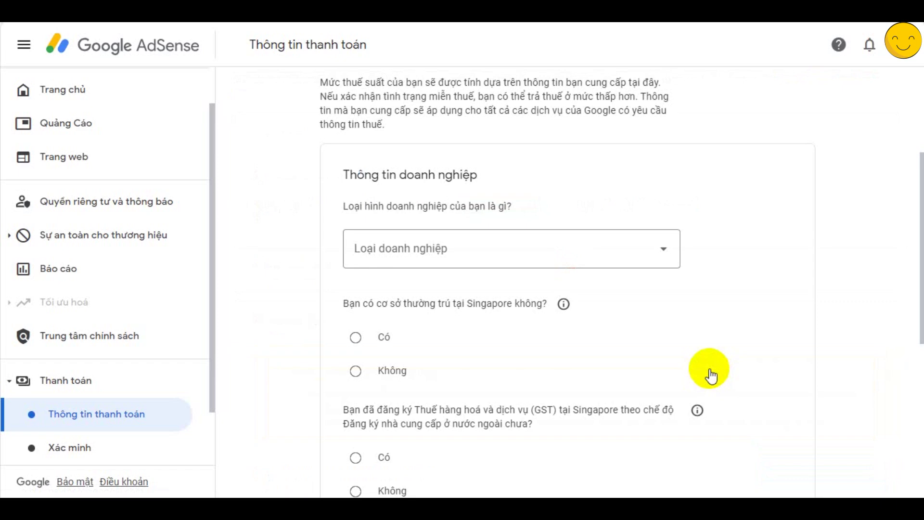
pyautogui.scroll(3, 710, 375)
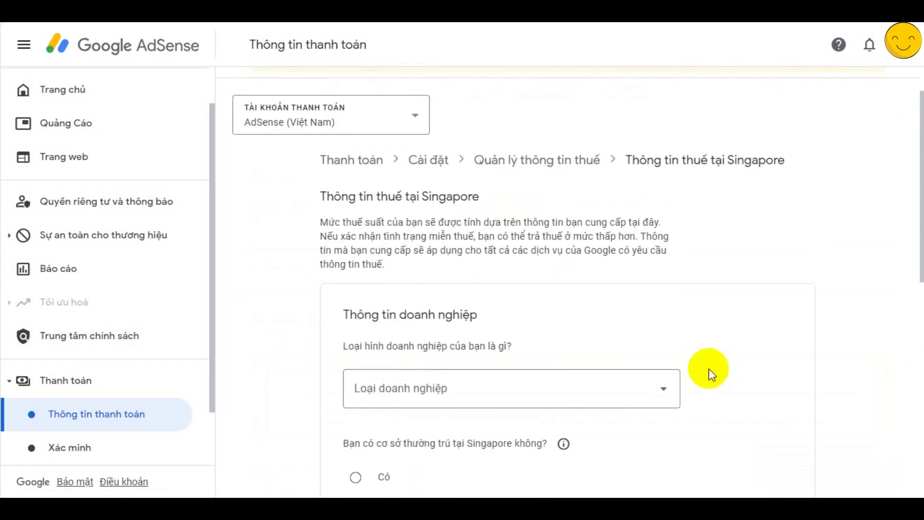
pyautogui.scroll(1, 711, 375)
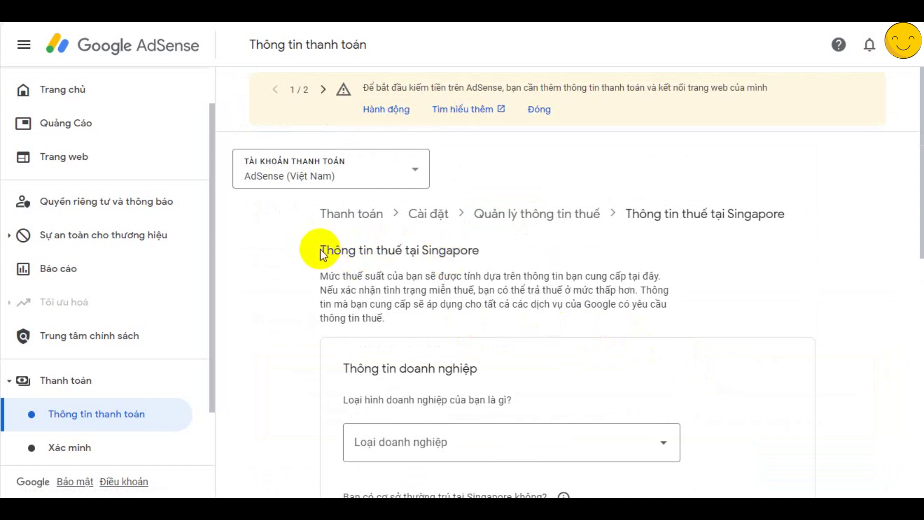
pyautogui.moveTo(324, 249); pyautogui.dragTo(483, 255)
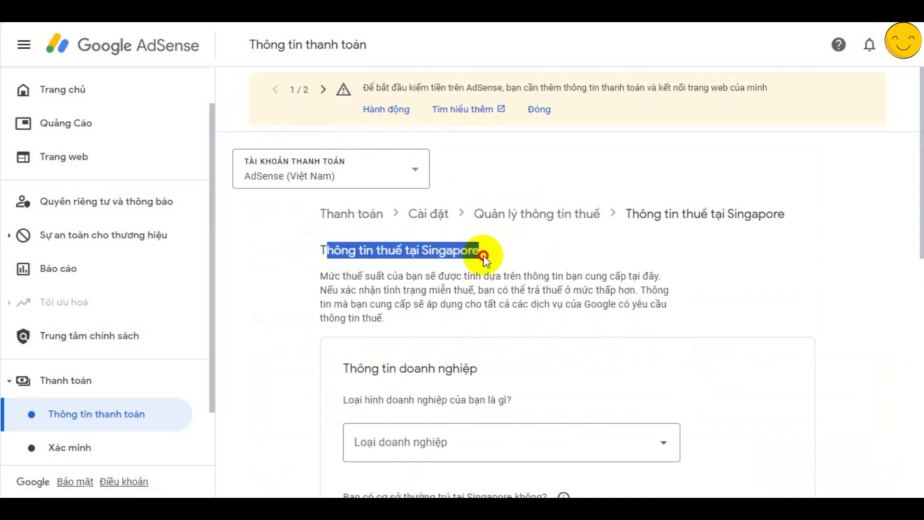
# Set the business type in the Singapore tax form to "Tư nhân/một chủ".
pyautogui.scroll(-2, 494, 277)
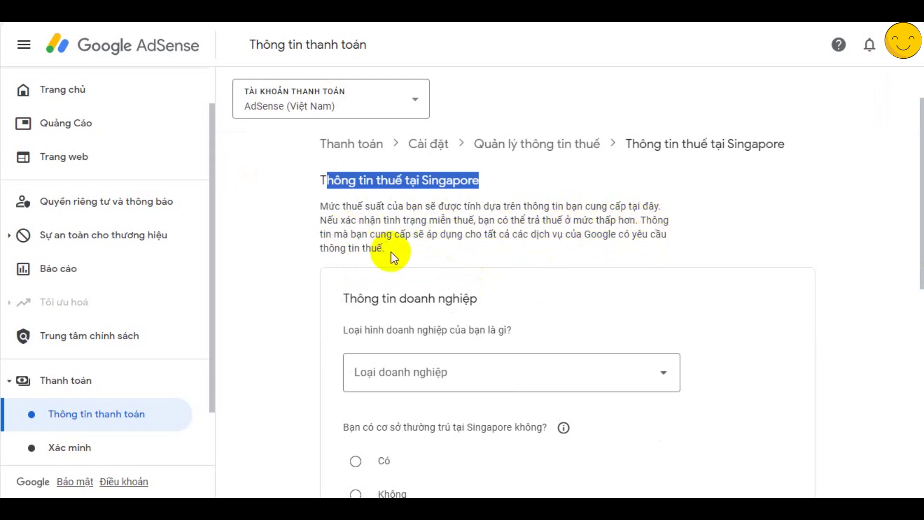
pyautogui.scroll(-1, 420, 276)
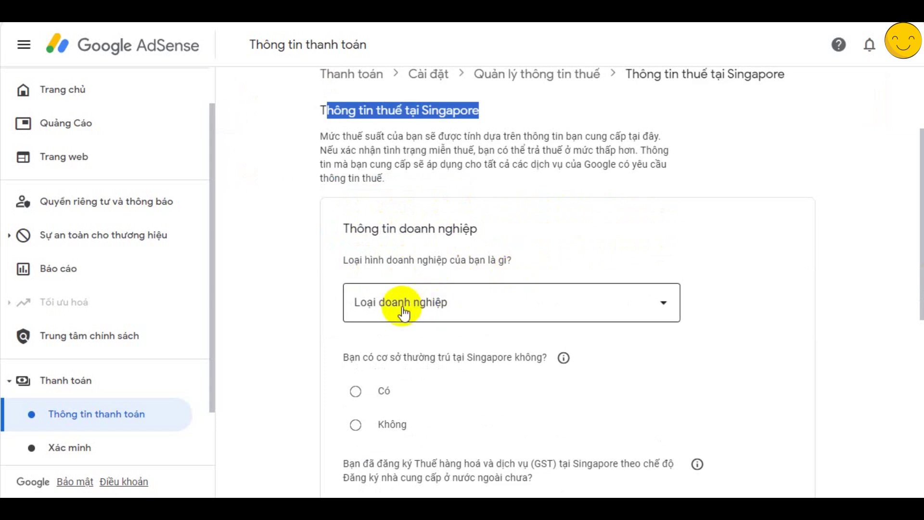
pyautogui.click(665, 312)
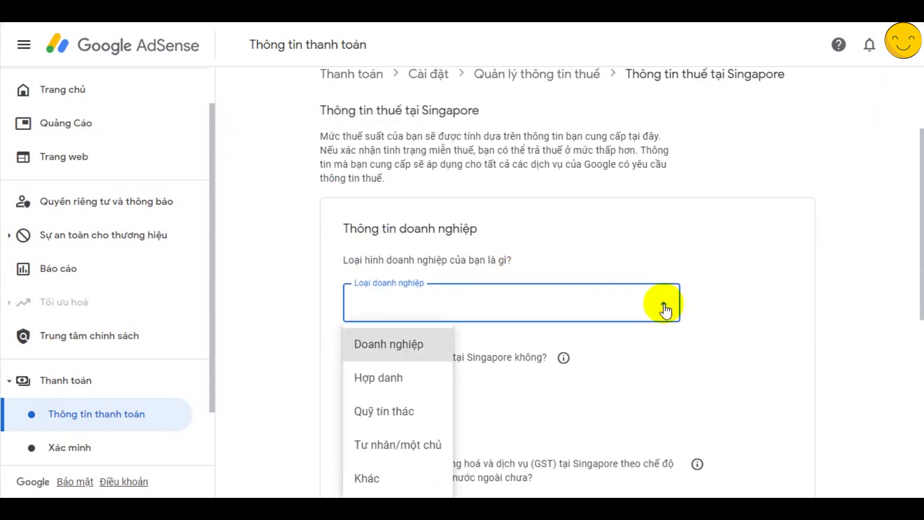
pyautogui.scroll(-1, 543, 331)
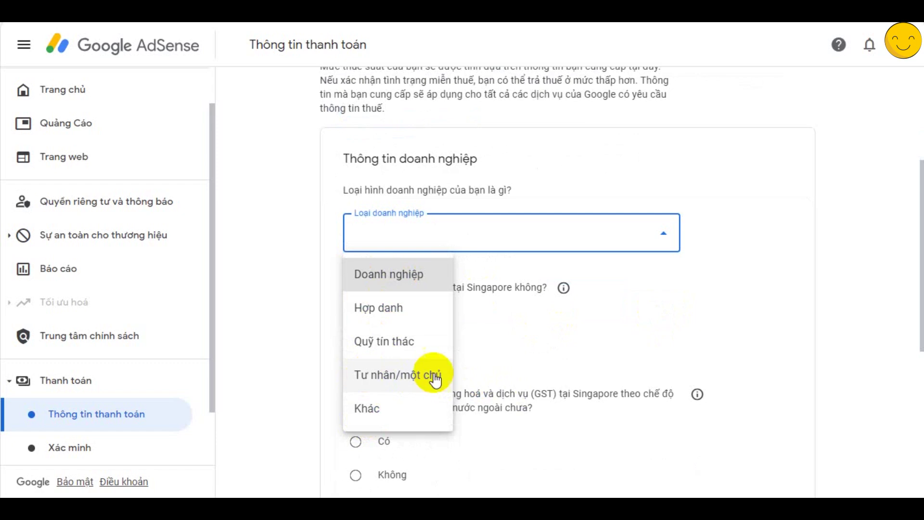
pyautogui.click(401, 378)
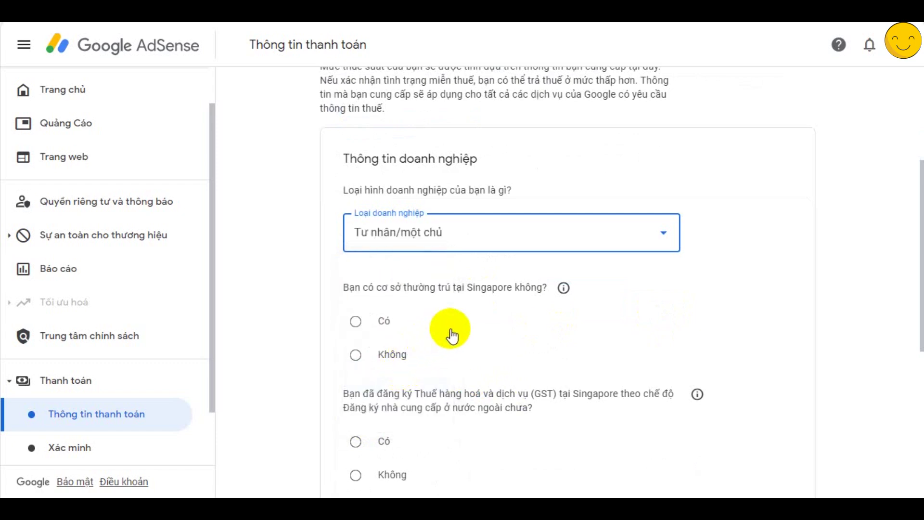
# Answer "Không" to both the permanent establishment in Singapore and the Singapore GST registration questions.
pyautogui.scroll(-2, 602, 349)
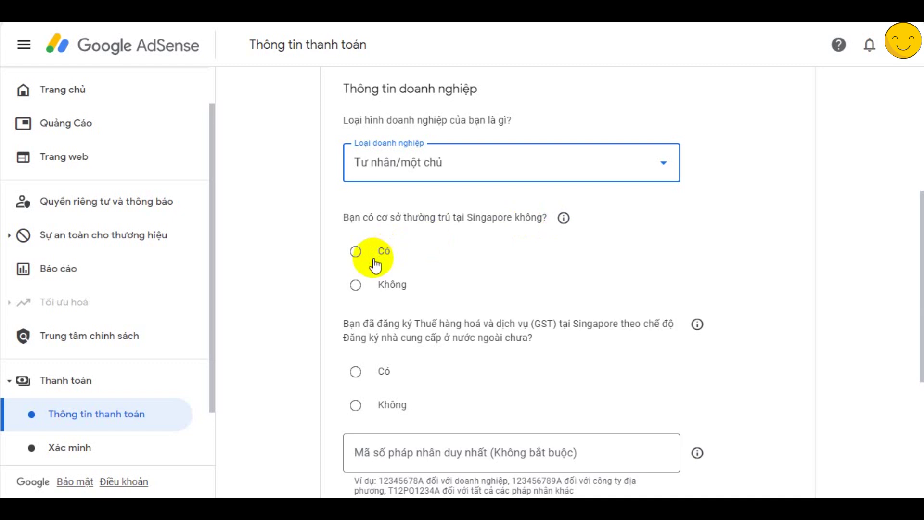
pyautogui.click(356, 288)
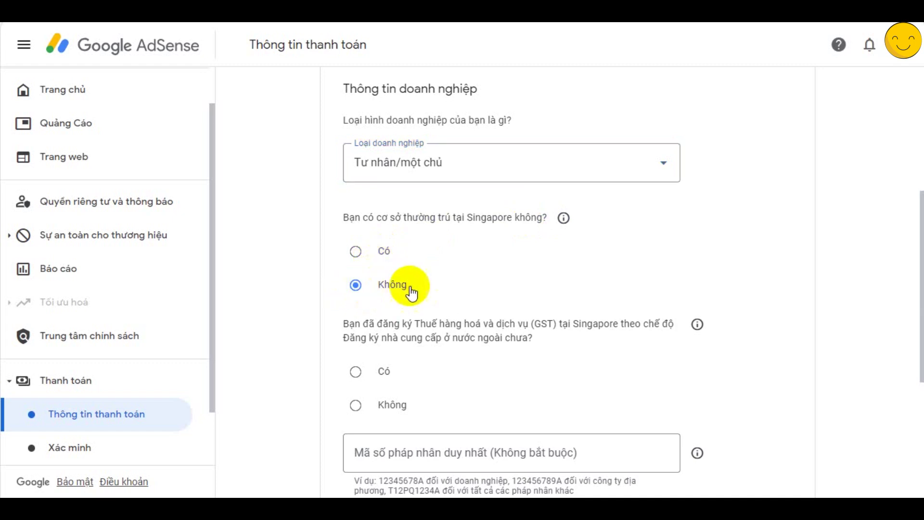
pyautogui.moveTo(343, 324); pyautogui.dragTo(517, 339)
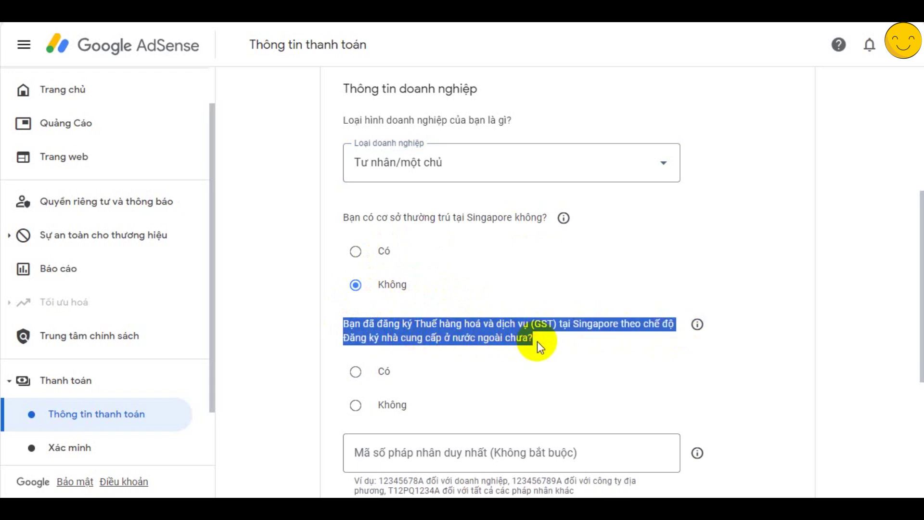
pyautogui.scroll(-1, 537, 342)
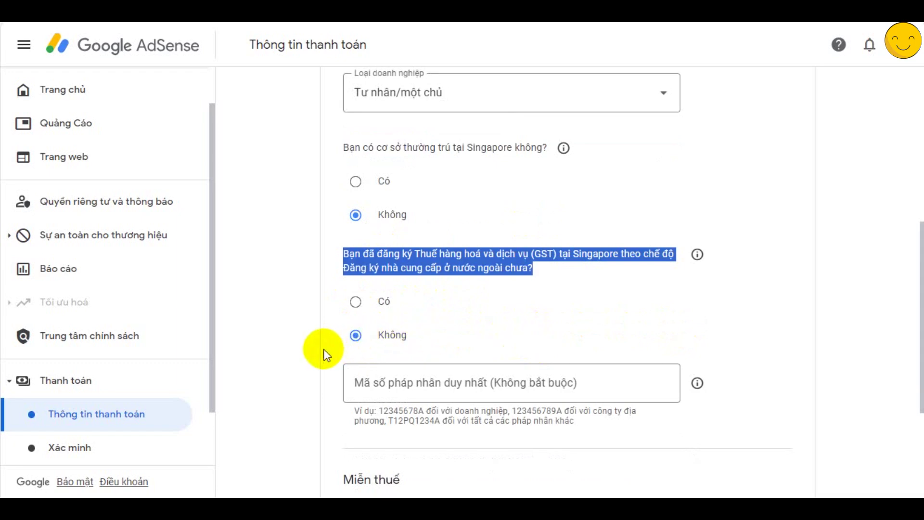
# Leave the optional entity number blank, answer "Không" to both tax exemption questions, and submit the form.
pyautogui.scroll(-1, 324, 349)
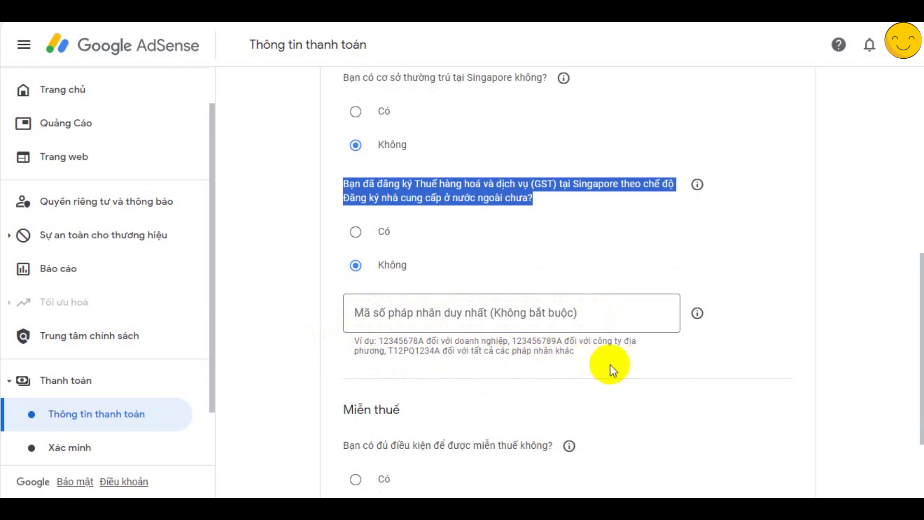
pyautogui.scroll(-2, 610, 365)
pyautogui.scroll(-2, 619, 369)
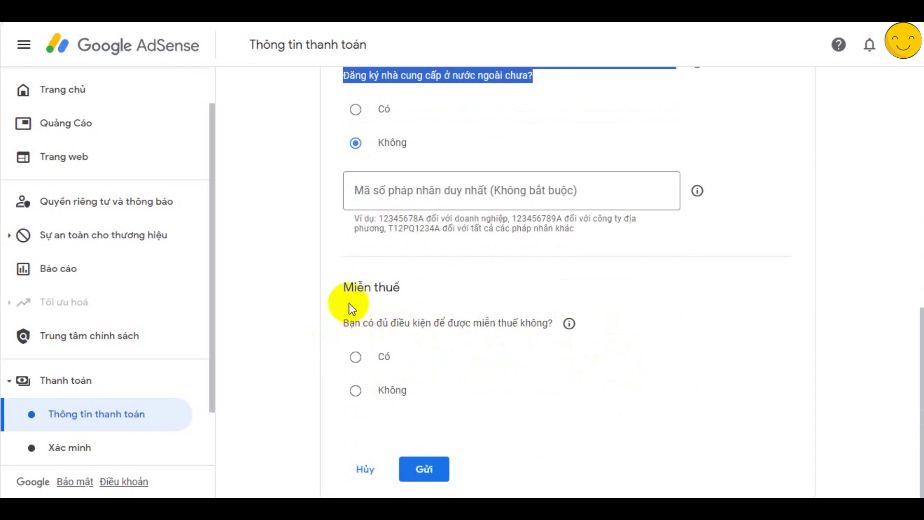
pyautogui.moveTo(346, 319); pyautogui.dragTo(553, 326)
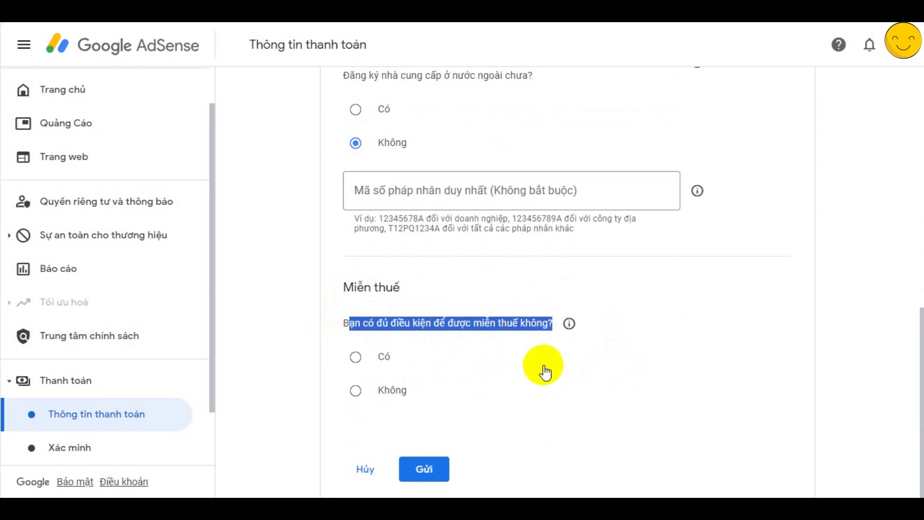
pyautogui.click(356, 390)
pyautogui.scroll(-3, 505, 378)
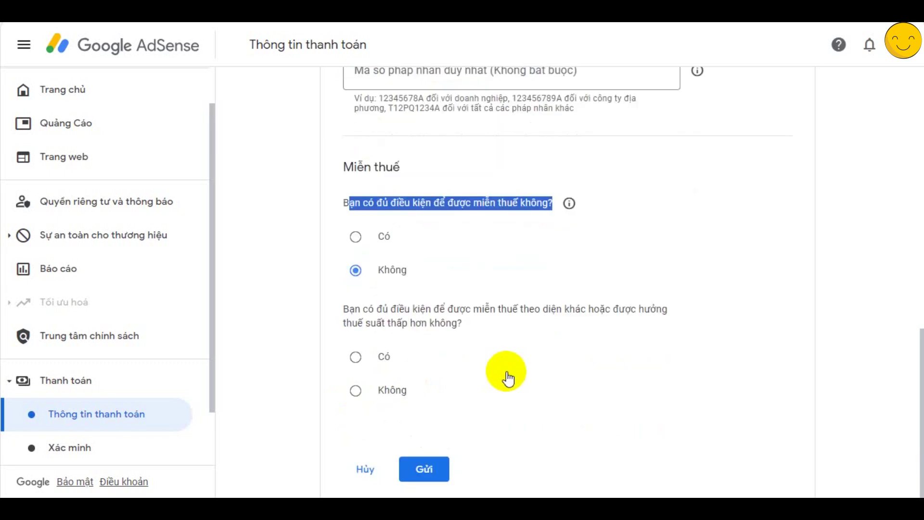
pyautogui.moveTo(344, 310); pyautogui.dragTo(467, 322)
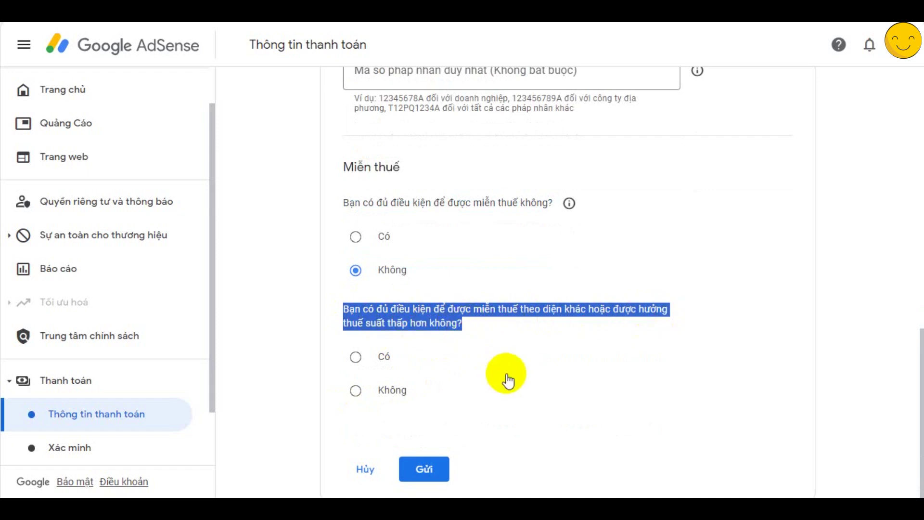
pyautogui.click(356, 391)
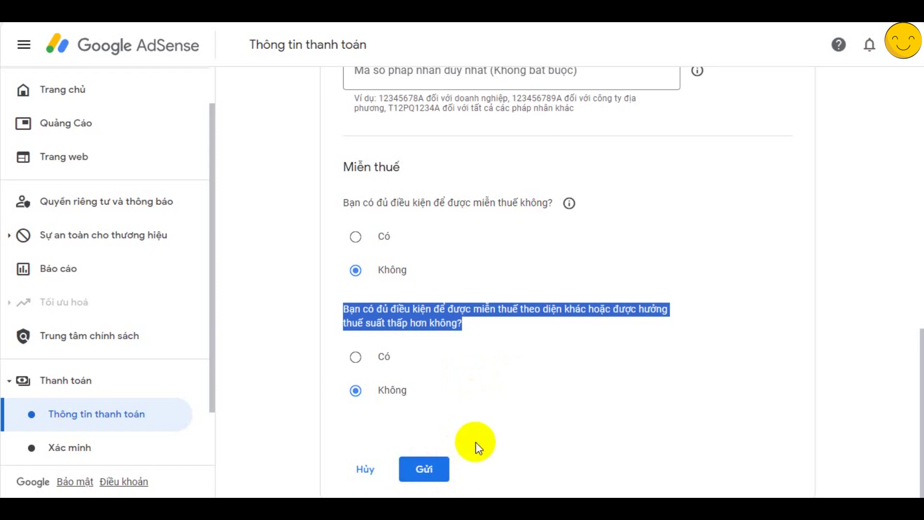
pyautogui.click(429, 471)
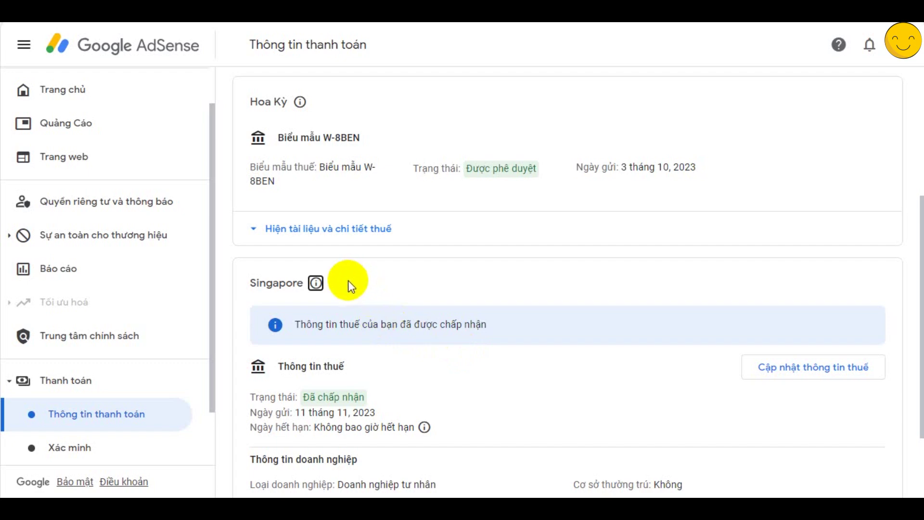
# Review the submitted Singapore tax information, including its status, submission date, expiry date, business details and exemptions.
pyautogui.moveTo(251, 285); pyautogui.dragTo(304, 284)
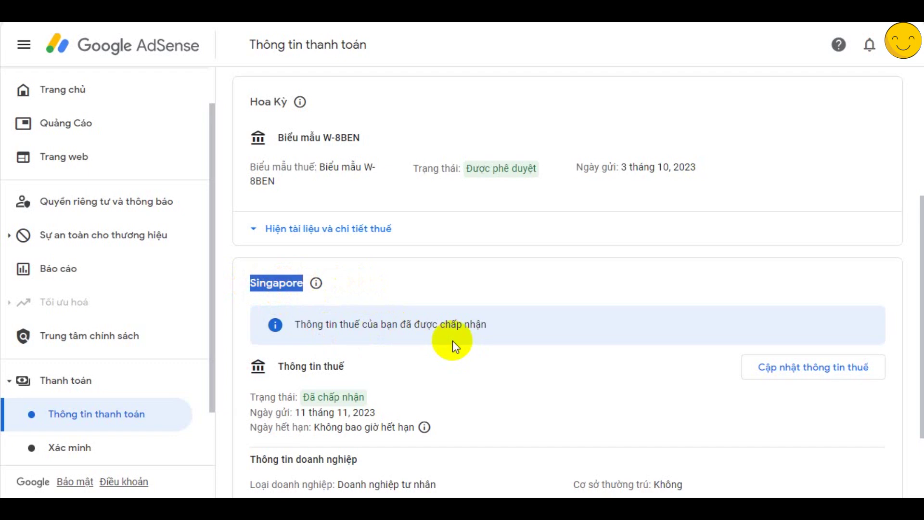
pyautogui.scroll(-1, 453, 340)
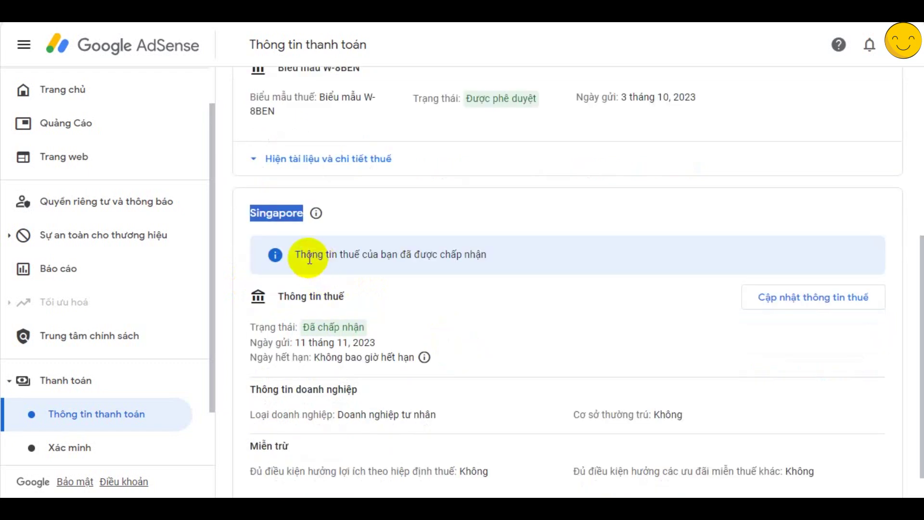
pyautogui.moveTo(295, 255); pyautogui.dragTo(488, 259)
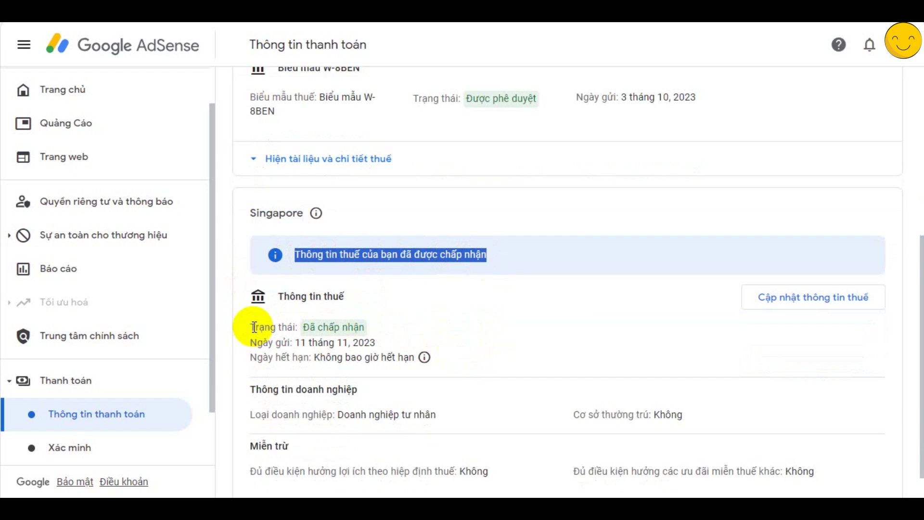
pyautogui.moveTo(249, 327); pyautogui.dragTo(399, 330)
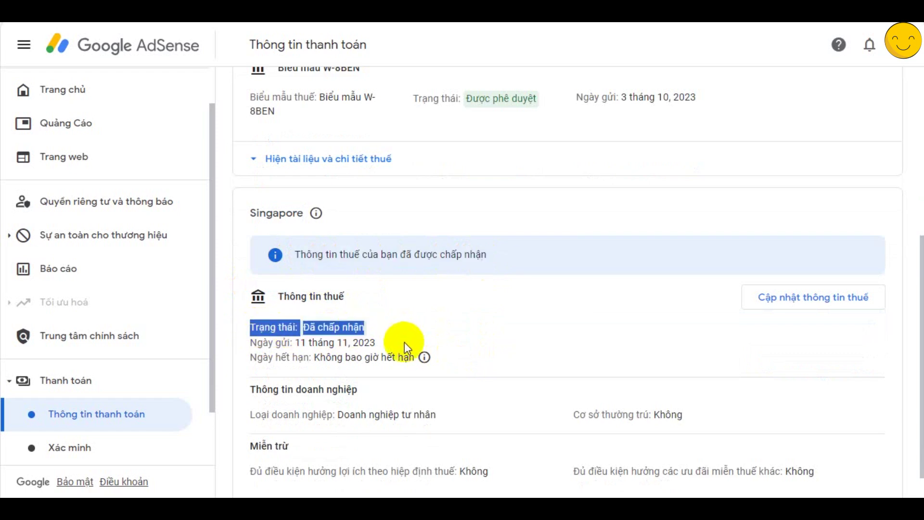
pyautogui.moveTo(250, 343); pyautogui.dragTo(383, 343)
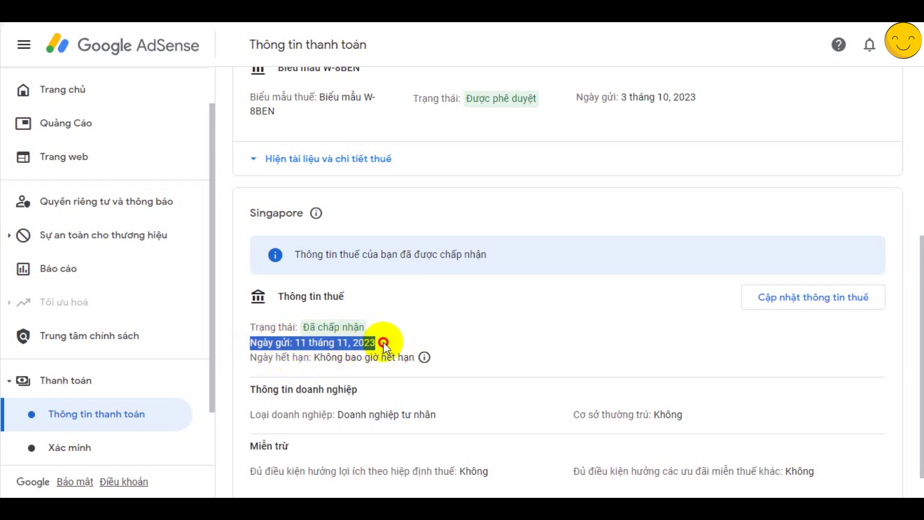
pyautogui.moveTo(250, 357); pyautogui.dragTo(439, 362)
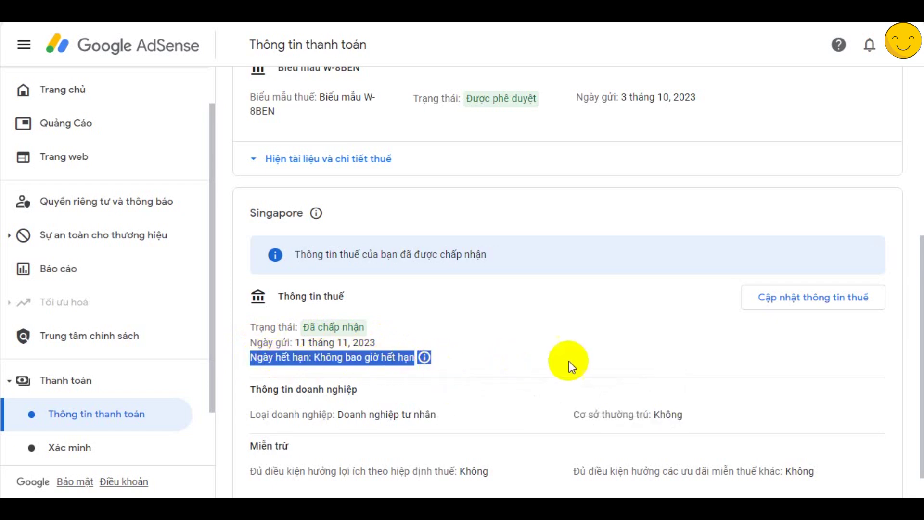
pyautogui.scroll(-1, 569, 361)
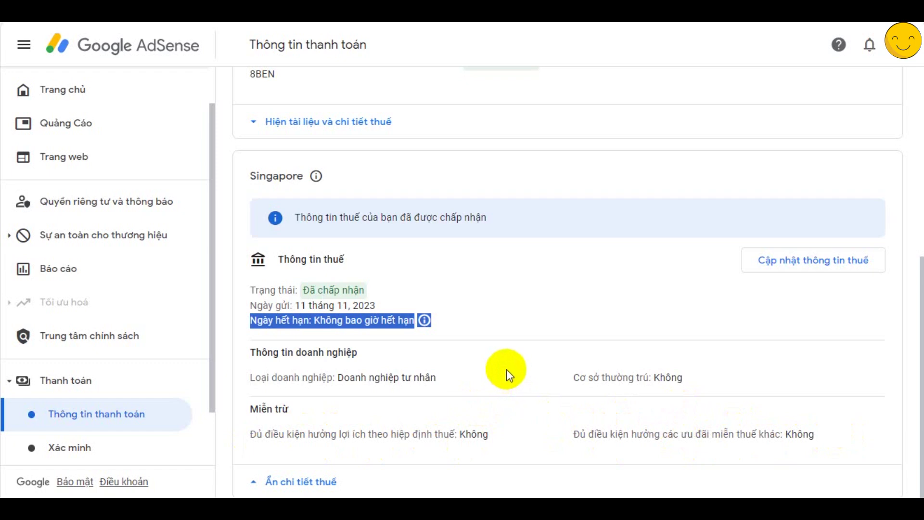
pyautogui.scroll(3, 506, 369)
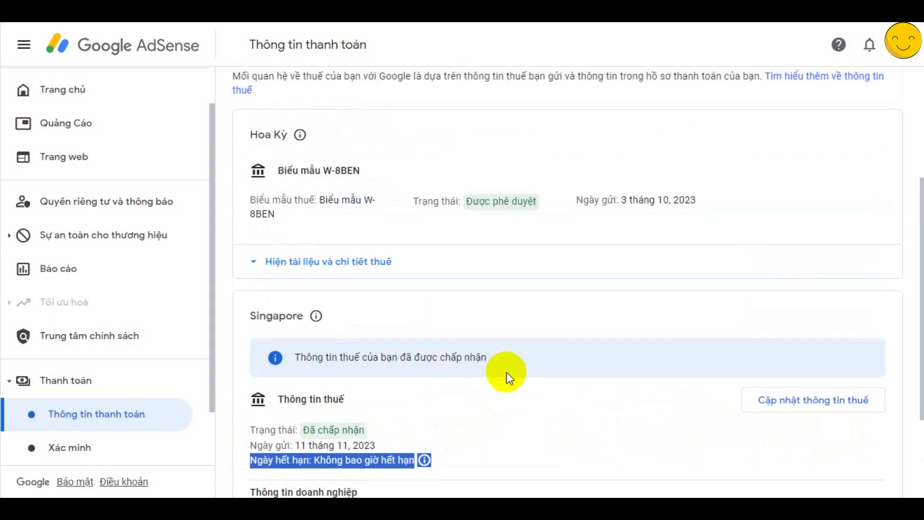
pyautogui.scroll(2, 506, 372)
pyautogui.scroll(2, 506, 372)
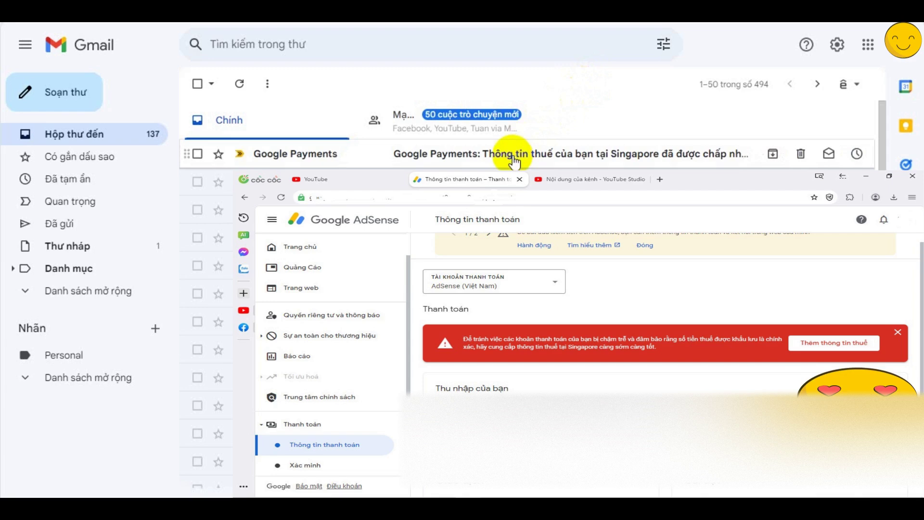
# Open the Google Payments email about the Singapore tax information in the Gmail inbox.
pyautogui.click(544, 162)
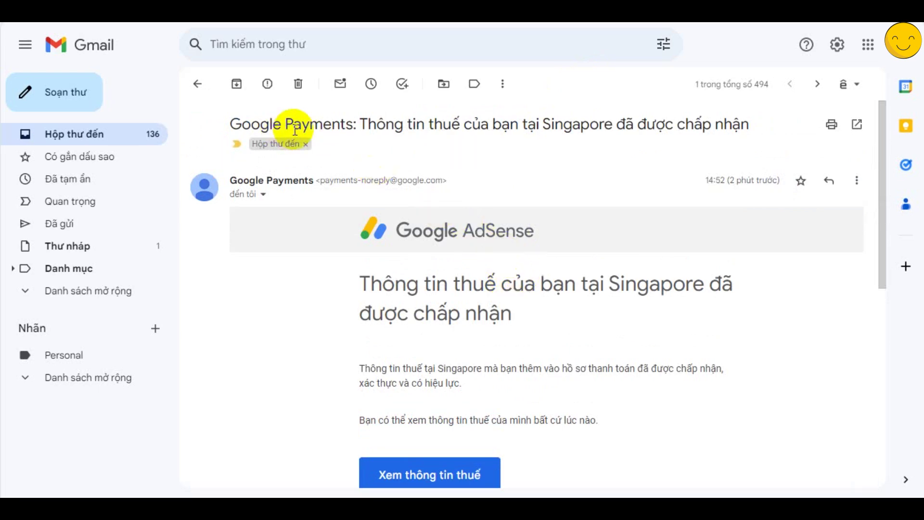
# Read the Google Payments email about the Singapore tax information, from its subject and heading through the message body to the footer.
pyautogui.moveTo(230, 124); pyautogui.dragTo(746, 132)
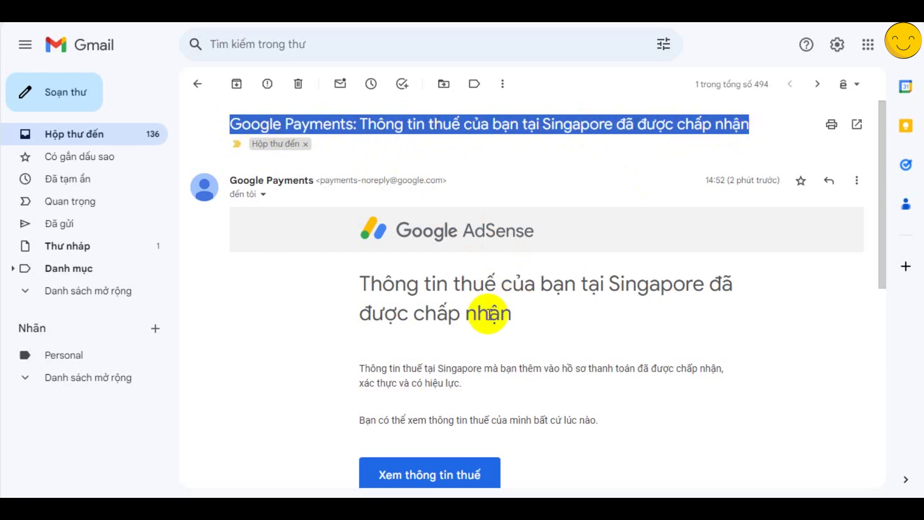
pyautogui.scroll(-1, 488, 314)
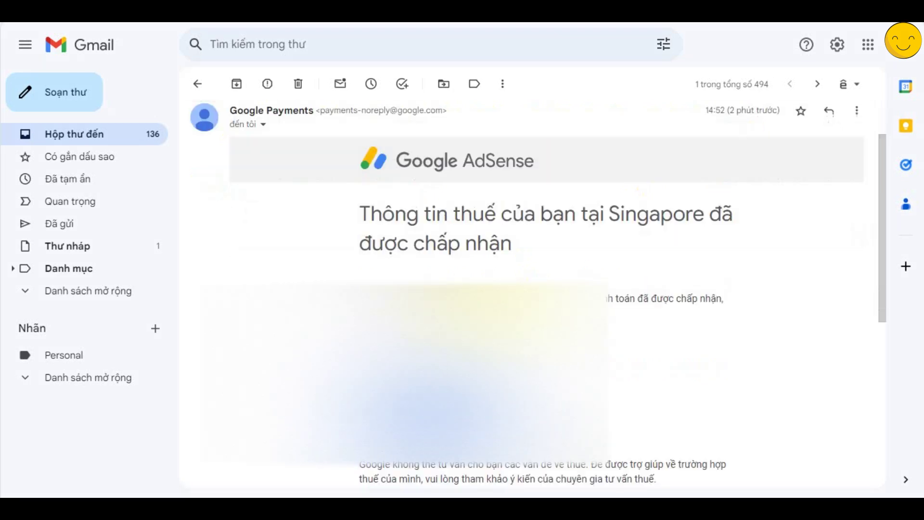
pyautogui.moveTo(361, 212); pyautogui.dragTo(516, 248)
pyautogui.scroll(-2, 517, 264)
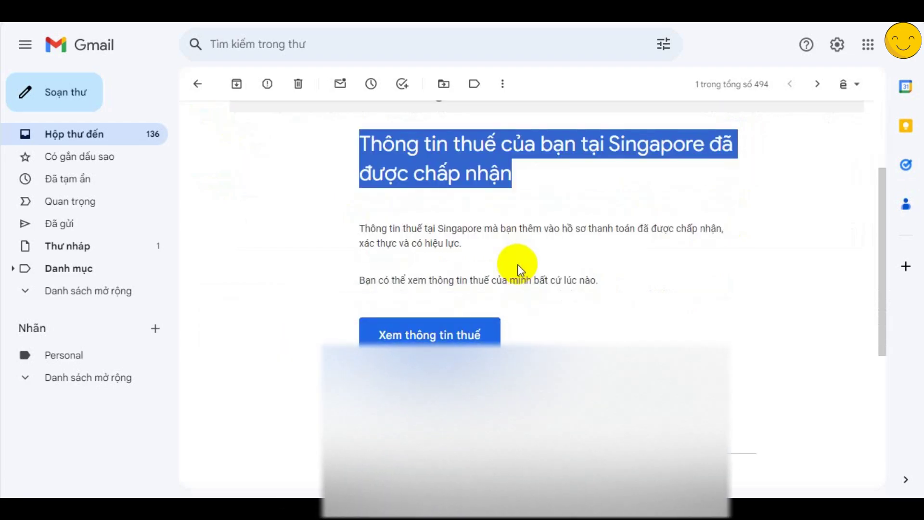
pyautogui.moveTo(360, 230); pyautogui.dragTo(388, 243)
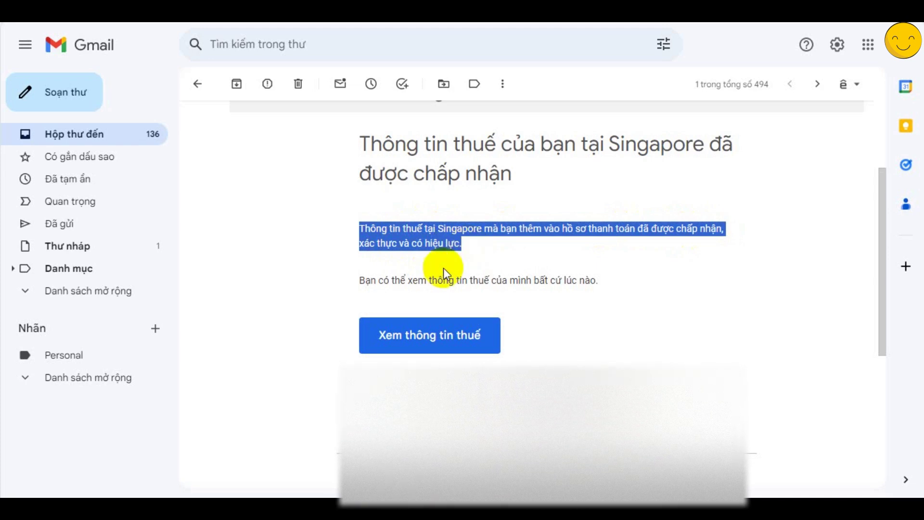
pyautogui.moveTo(361, 282); pyautogui.dragTo(601, 291)
pyautogui.scroll(-2, 601, 291)
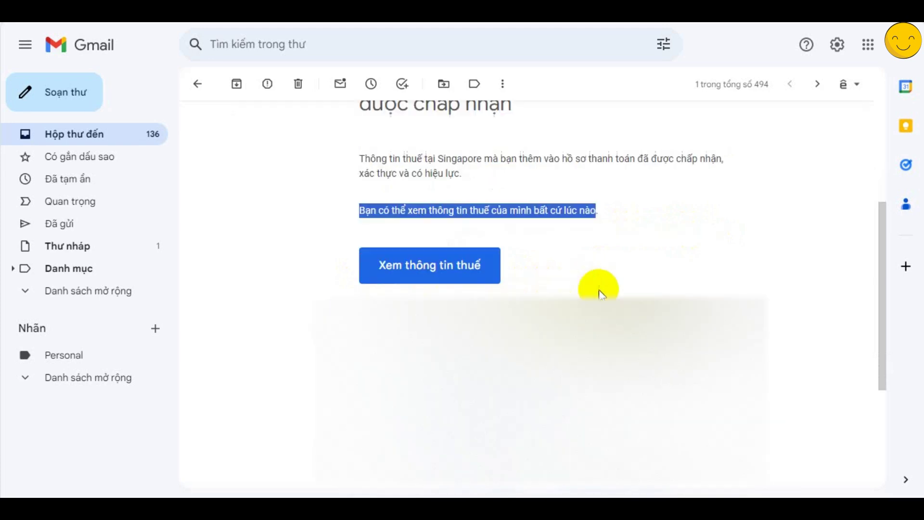
pyautogui.scroll(-1, 598, 277)
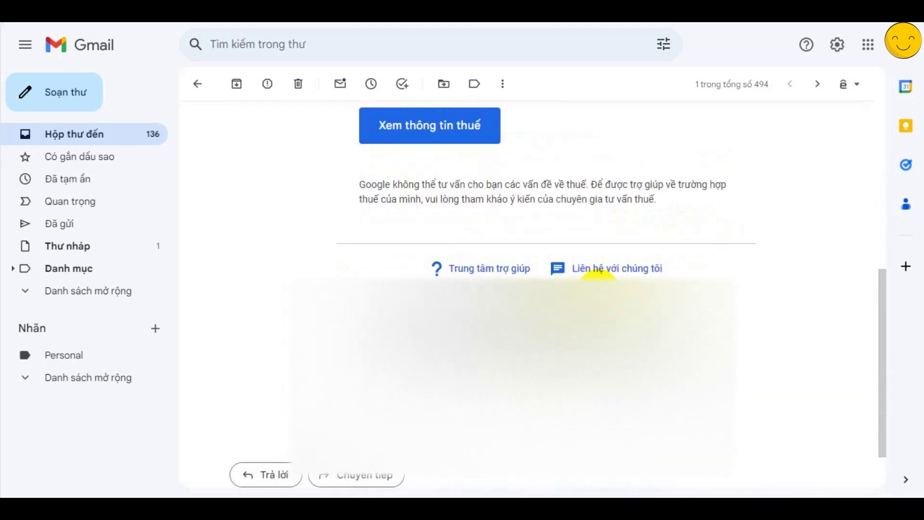
pyautogui.scroll(1, 598, 277)
pyautogui.scroll(1, 599, 279)
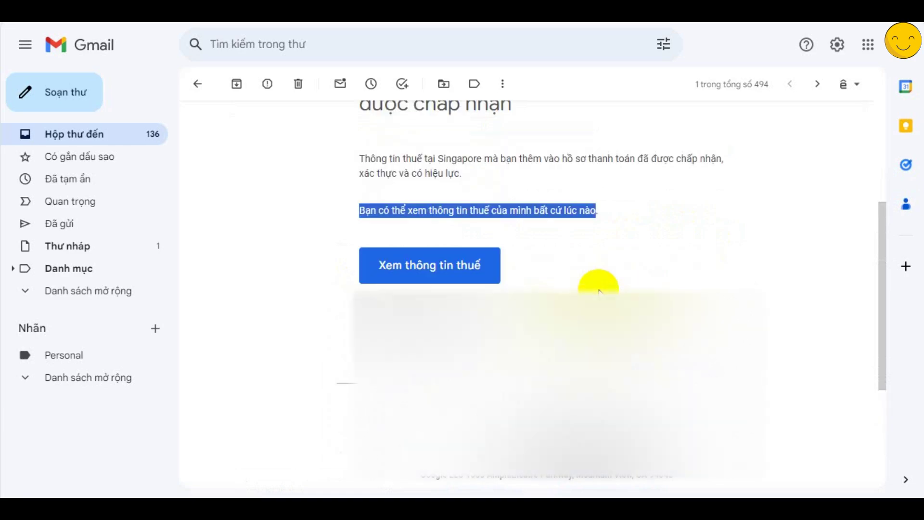
# Open the tax information page linked in the email and check the Singapore section's status and submission date.
pyautogui.click(410, 274)
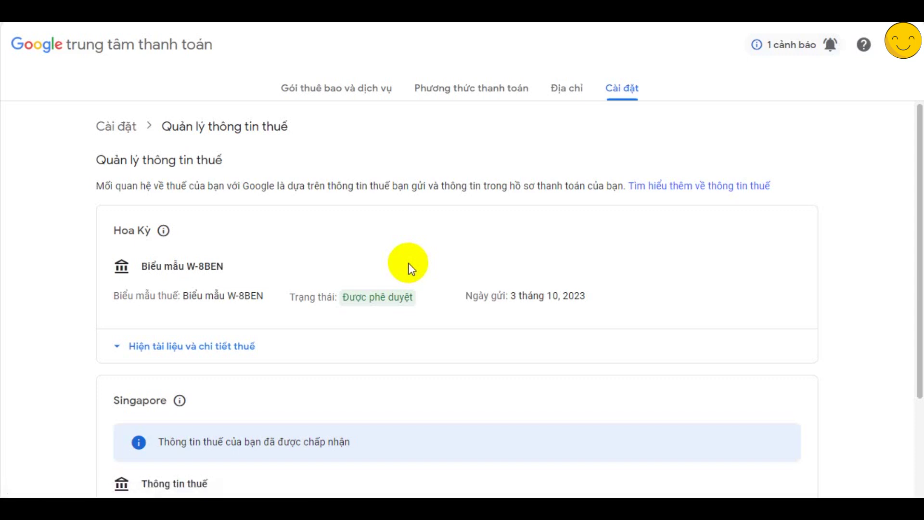
pyautogui.scroll(-3, 410, 268)
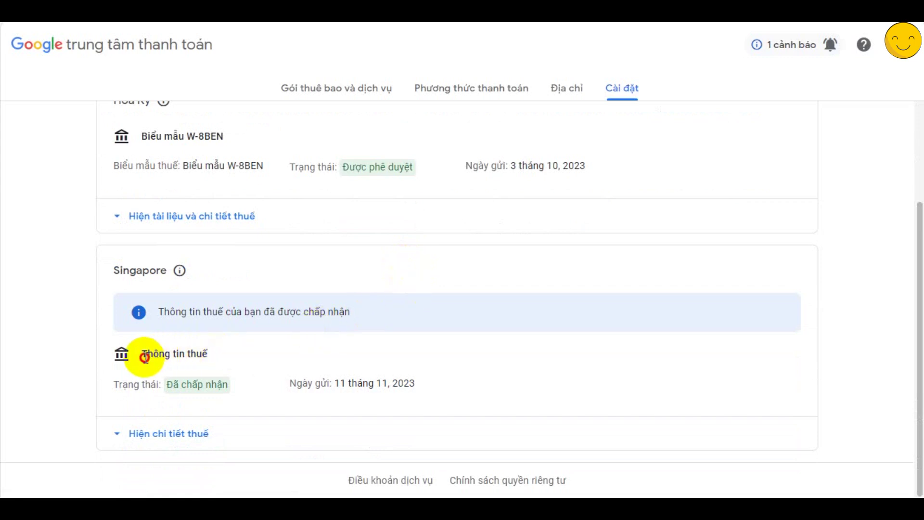
pyautogui.moveTo(144, 357); pyautogui.dragTo(207, 357)
pyautogui.moveTo(113, 385); pyautogui.dragTo(427, 383)
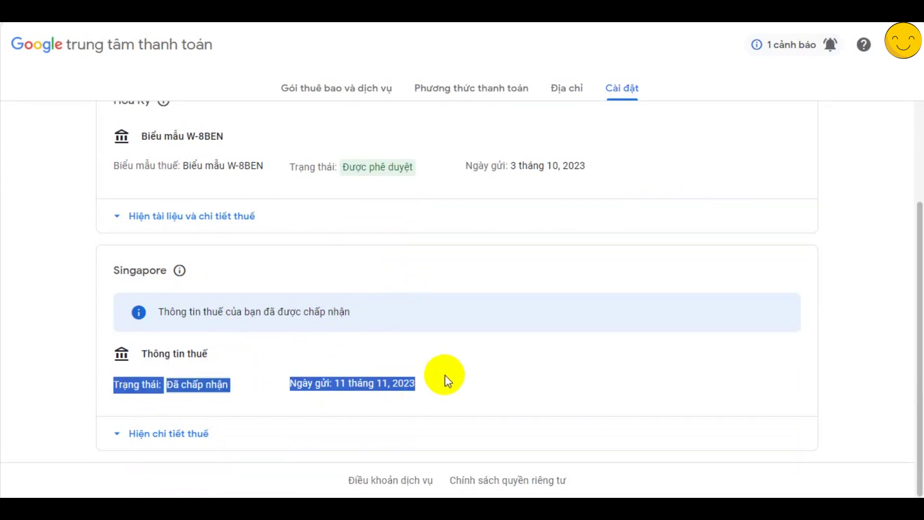
pyautogui.click(446, 362)
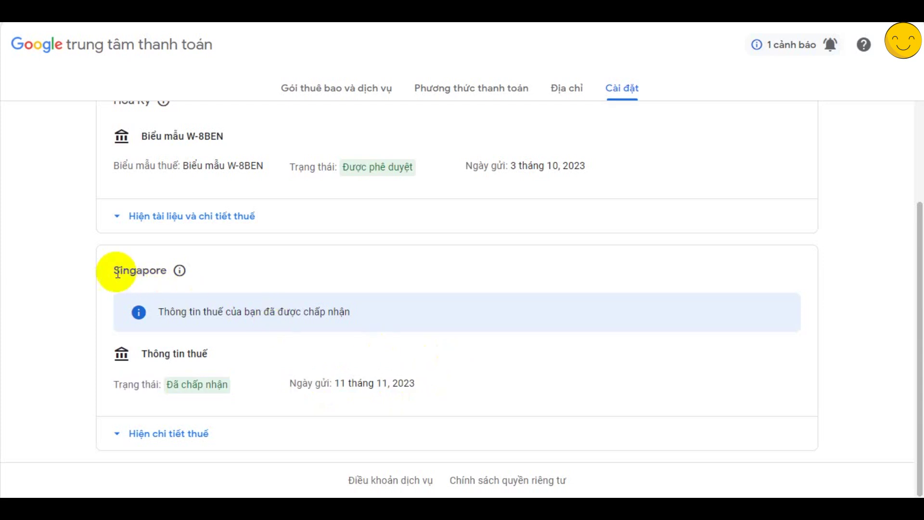
pyautogui.moveTo(115, 271); pyautogui.dragTo(170, 272)
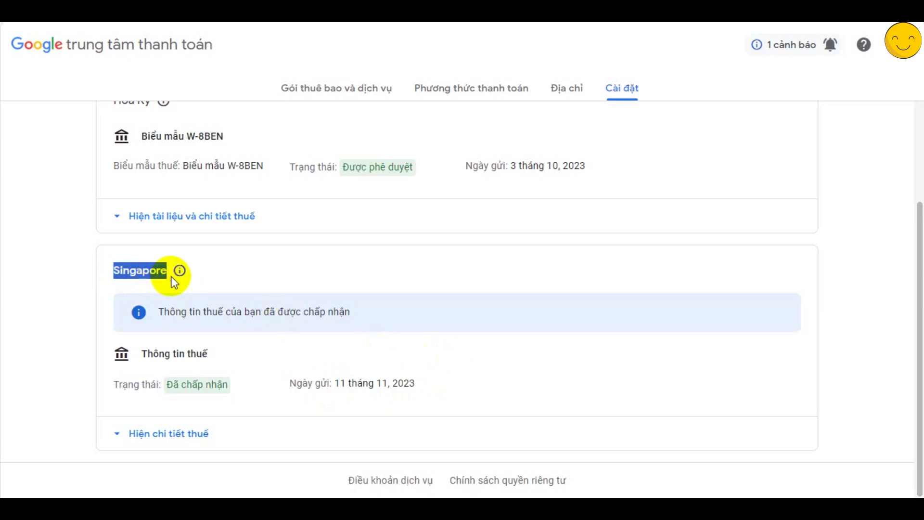
pyautogui.click(444, 378)
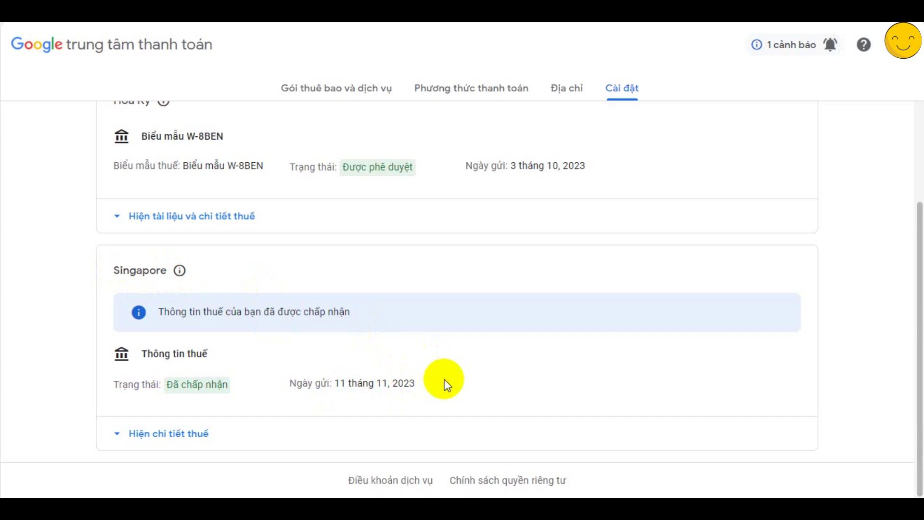
# Expand the Singapore tax details and review the expiry date, business information and exemptions.
pyautogui.click(175, 439)
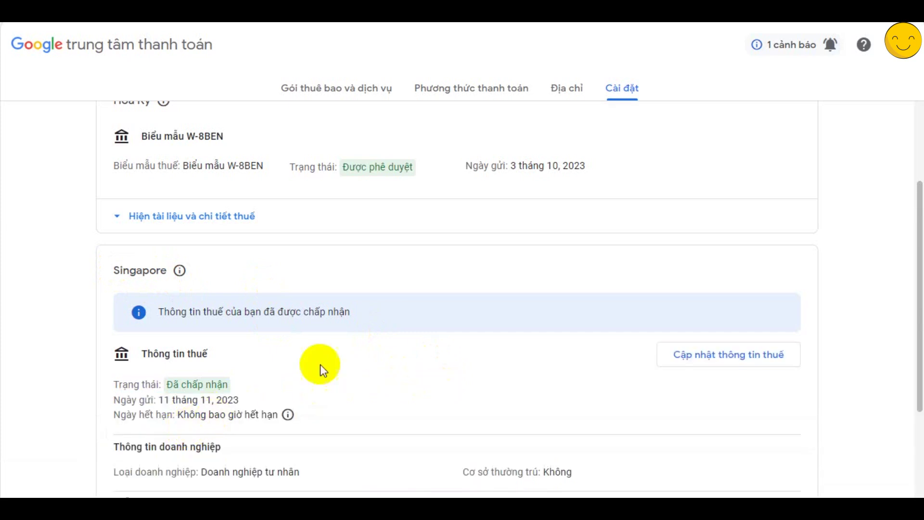
pyautogui.scroll(-3, 391, 340)
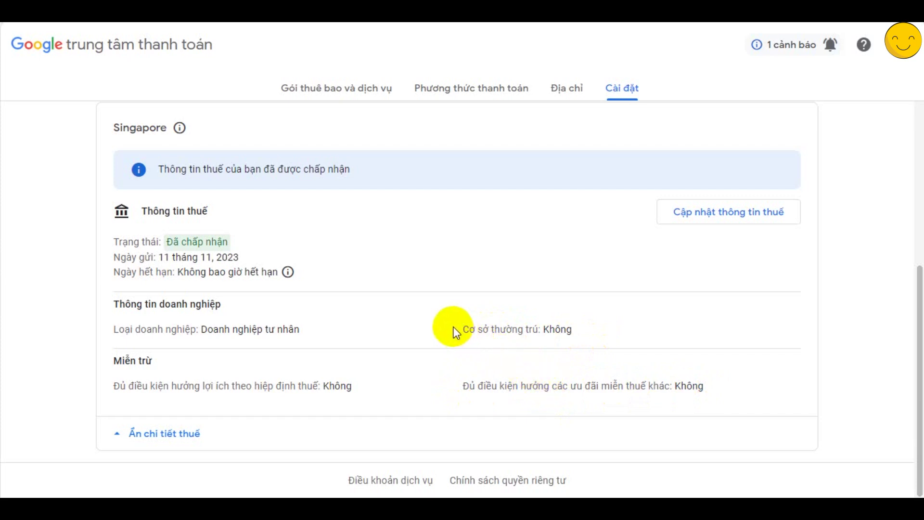
pyautogui.scroll(2, 453, 327)
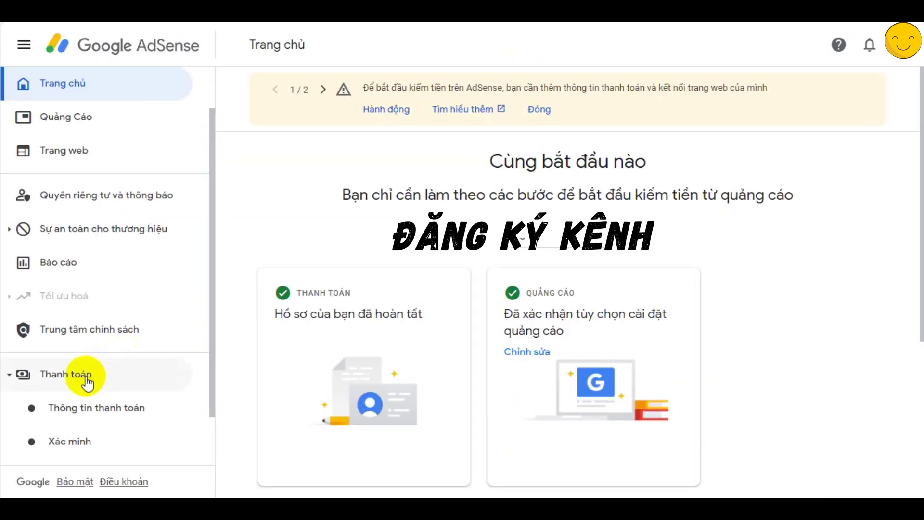
# Switch to Google AdSense, open "Thông tin thanh toán" under "Thanh toán", and check the Singapore tax notice.
pyautogui.click(85, 380)
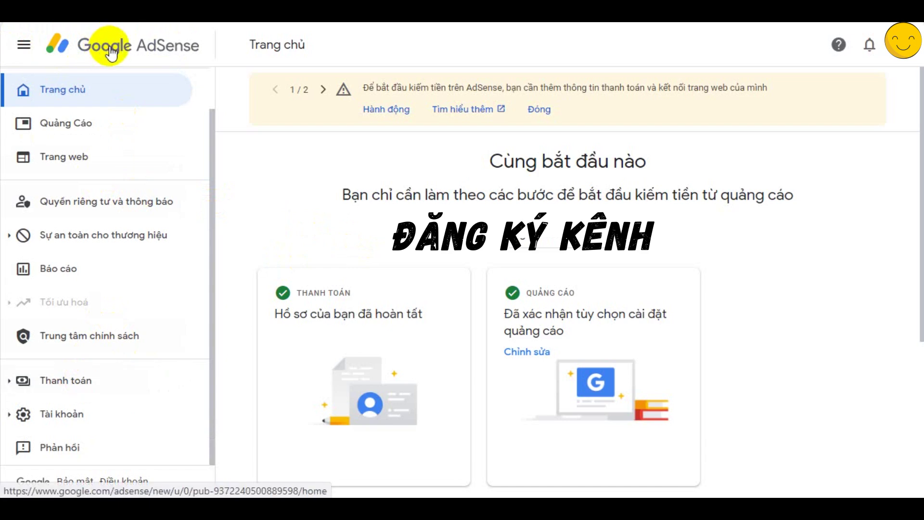
pyautogui.click(72, 391)
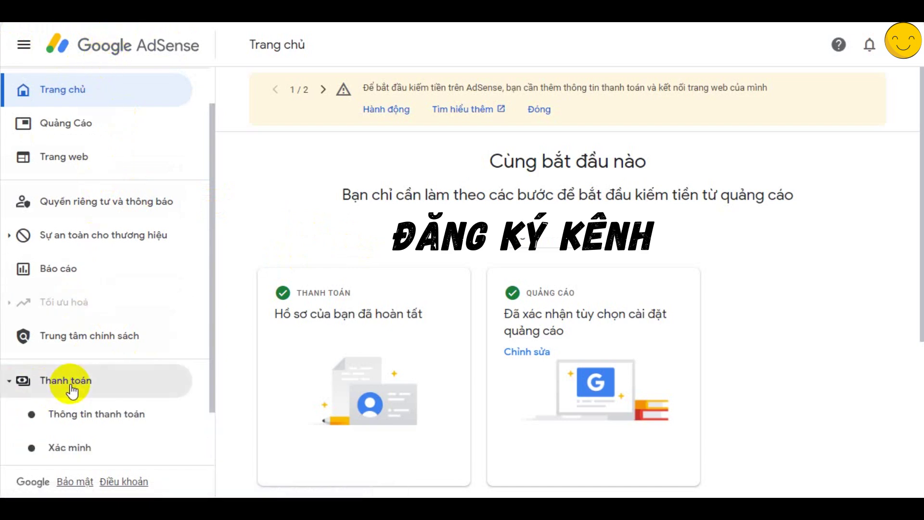
pyautogui.click(65, 410)
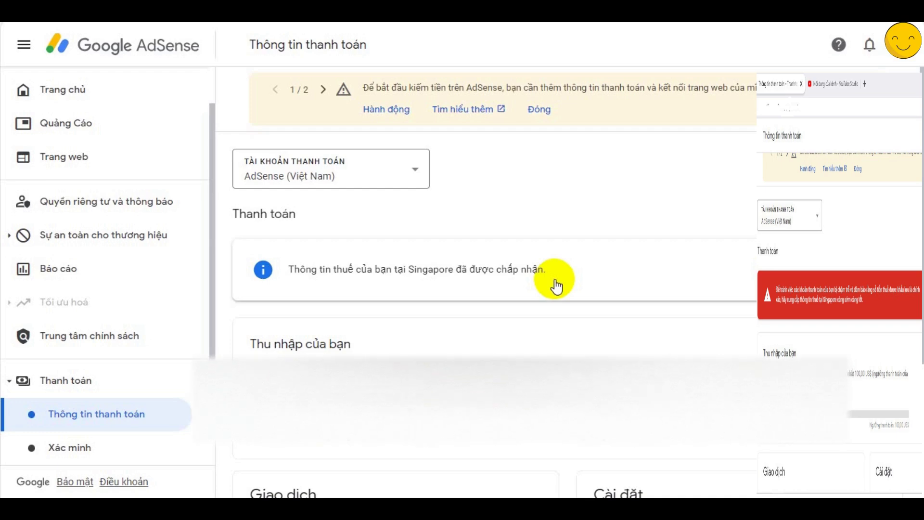
pyautogui.scroll(-3, 556, 286)
pyautogui.scroll(3, 556, 287)
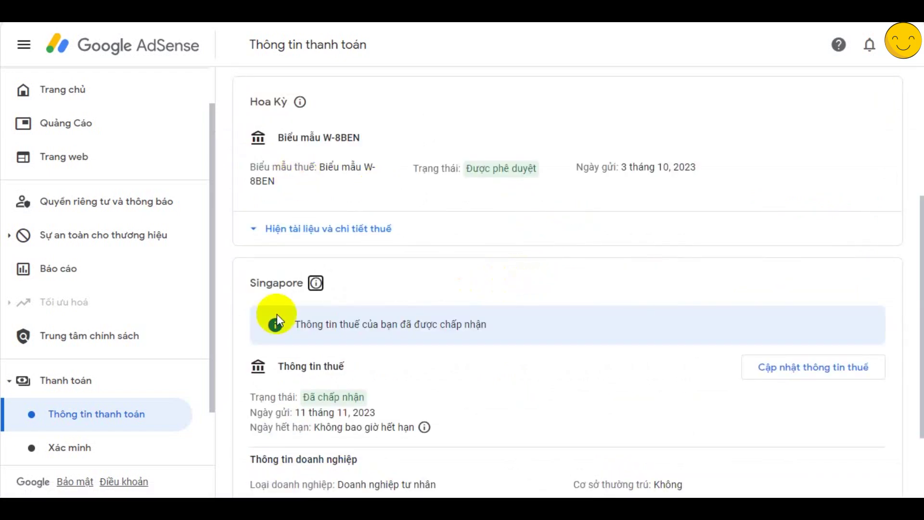
# Review the Singapore tax section within AdSense, including its status, dates, business information and exemptions.
pyautogui.moveTo(251, 288); pyautogui.dragTo(299, 287)
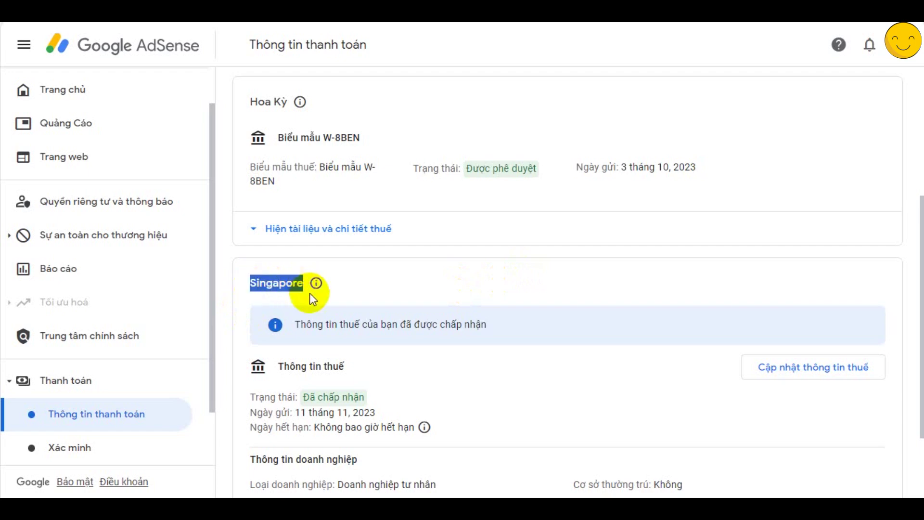
pyautogui.scroll(-1, 334, 351)
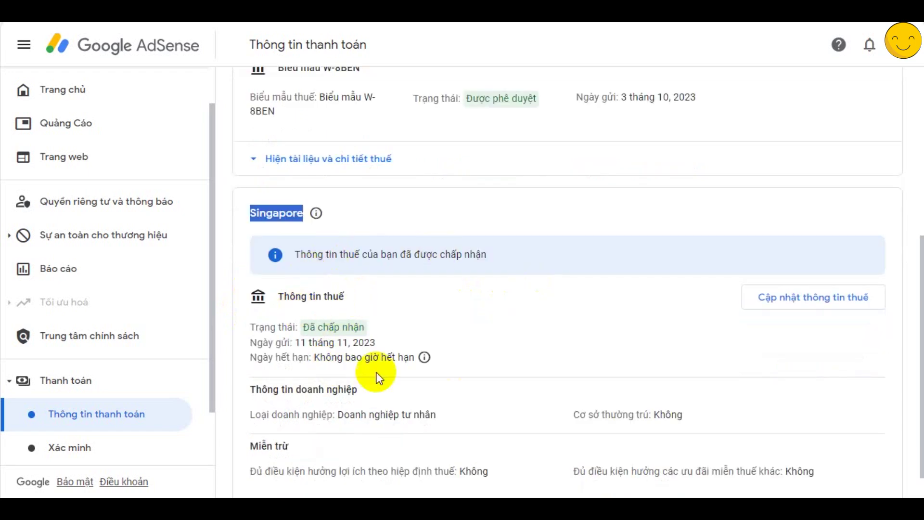
pyautogui.scroll(-1, 461, 360)
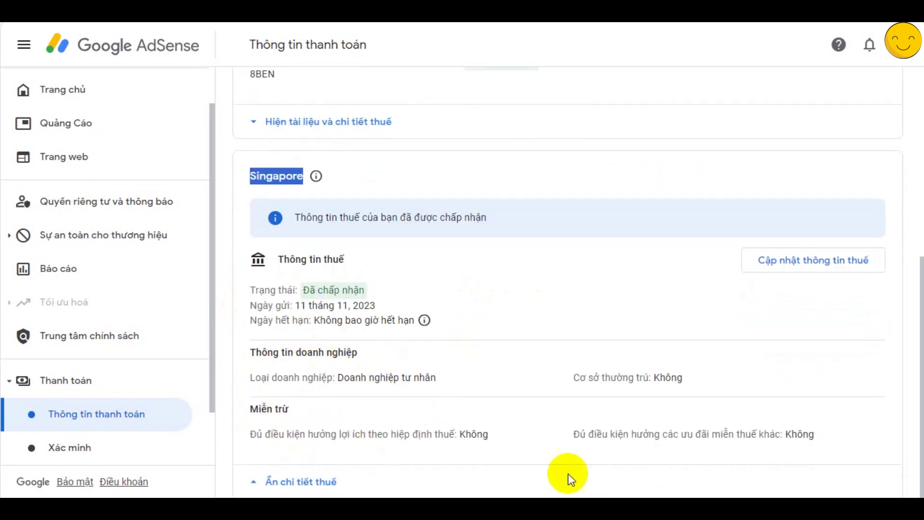